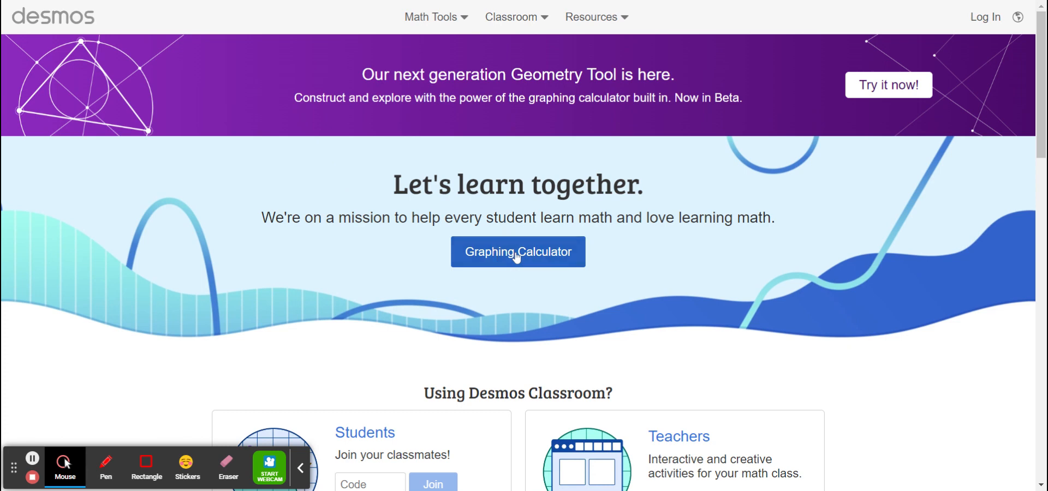
- Open the graphing calculator and graph the circle (x-2)^2+(y-4)^2=25 as the first expression
{"action": "left_click", "coordinate": [517, 256]}
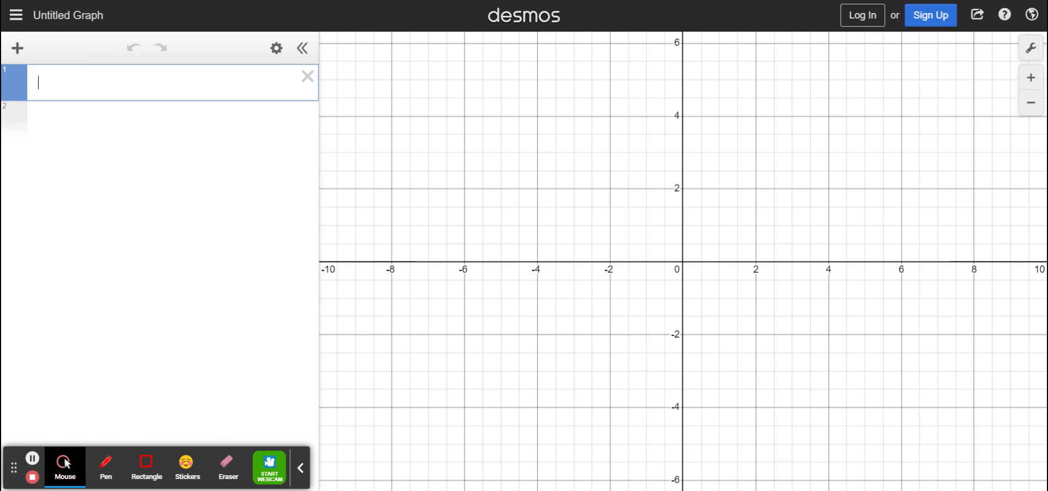
{"action": "type", "text": "("}
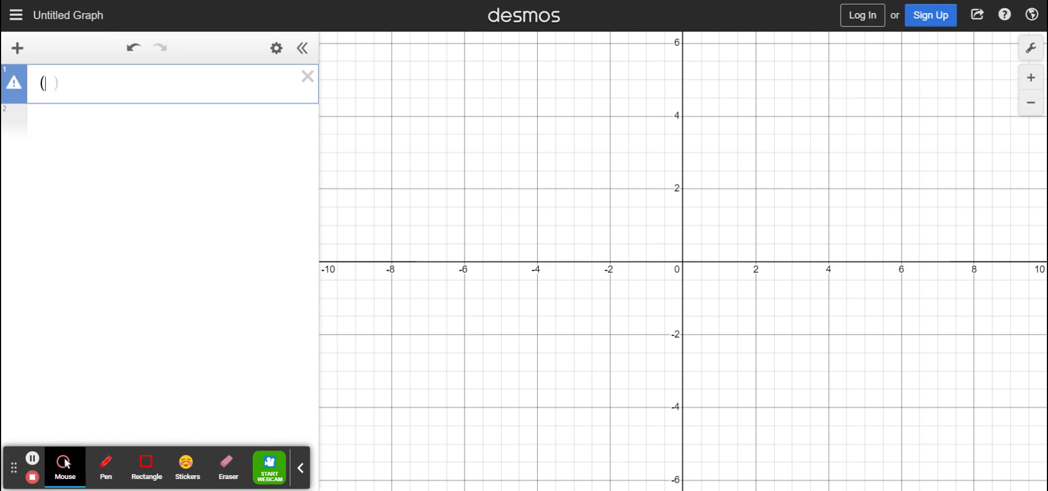
{"action": "type", "text": "x-2)"}
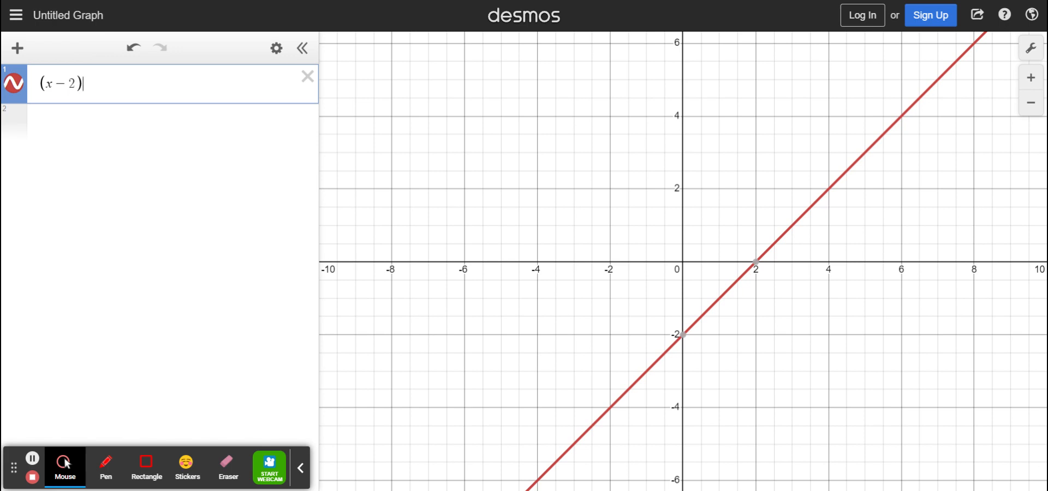
{"action": "type", "text": "^"}
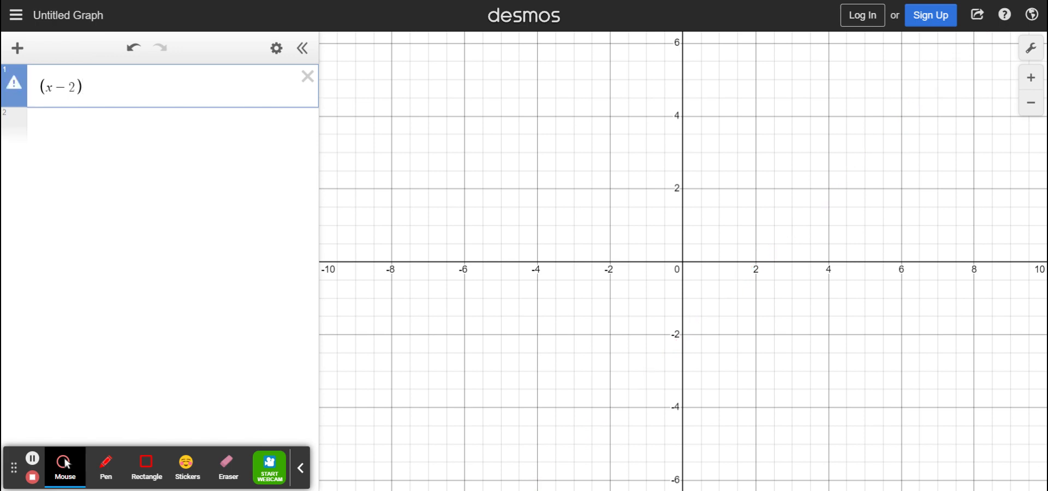
{"action": "type", "text": "2"}
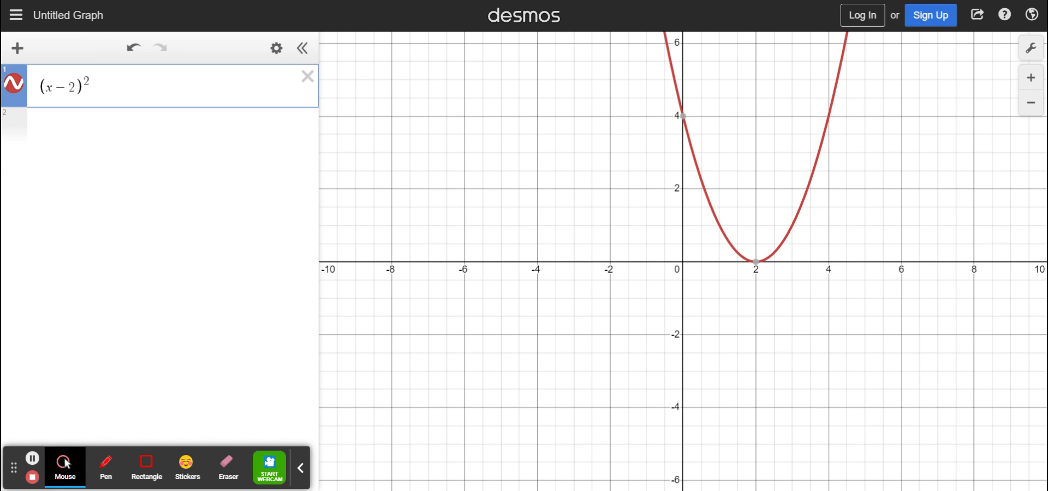
{"action": "type", "text": "+(y-"}
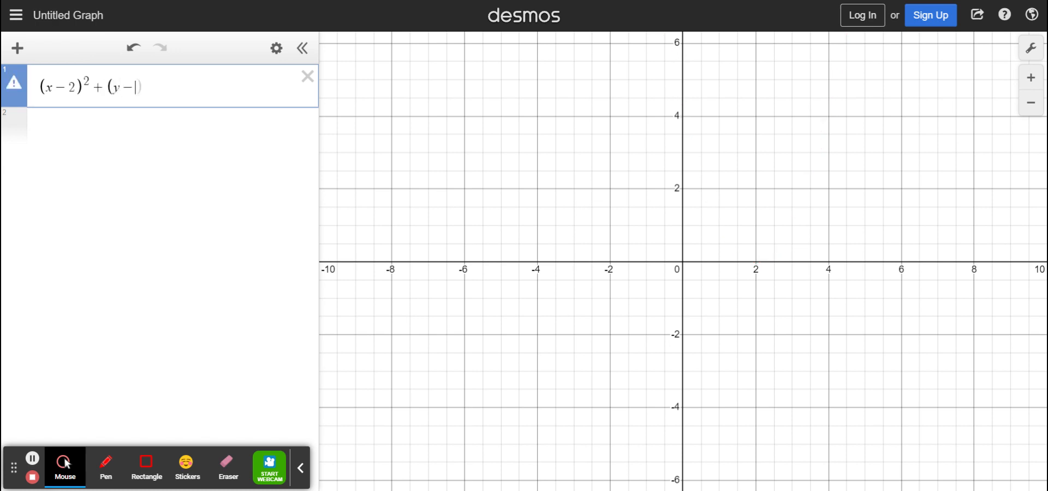
{"action": "type", "text": "4)^2"}
{"action": "key", "text": "Right"}
{"action": "type", "text": "= 25"}
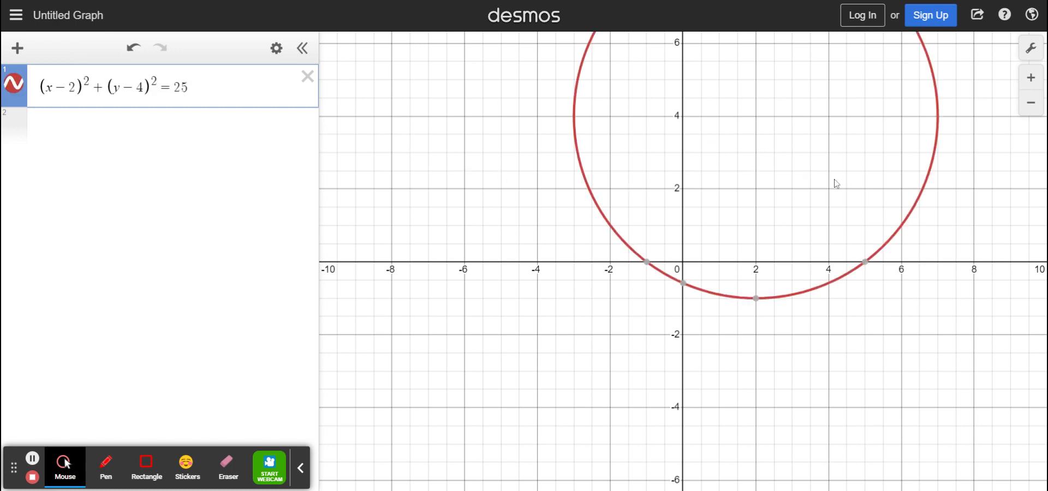
- Add the parabola y=2(x-2)^2+1 as a second expression inside the circle
{"action": "left_click_drag", "start_coordinate": [901, 348], "coordinate": [820, 419]}
{"action": "left_click_drag", "start_coordinate": [951, 233], "coordinate": [911, 294]}
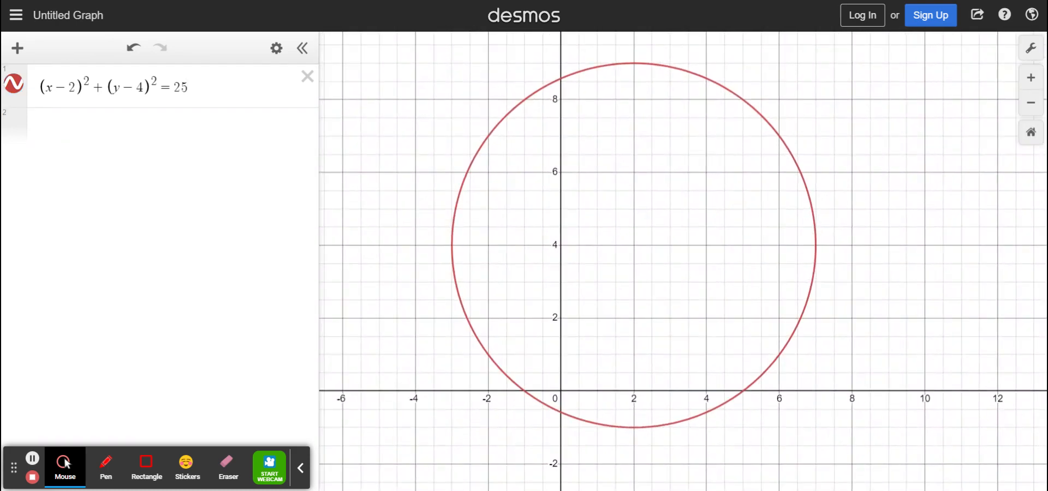
{"action": "scroll", "coordinate": [663, 280], "scroll_direction": "up", "scroll_amount": 3}
{"action": "scroll", "coordinate": [652, 294], "scroll_direction": "down", "scroll_amount": 4}
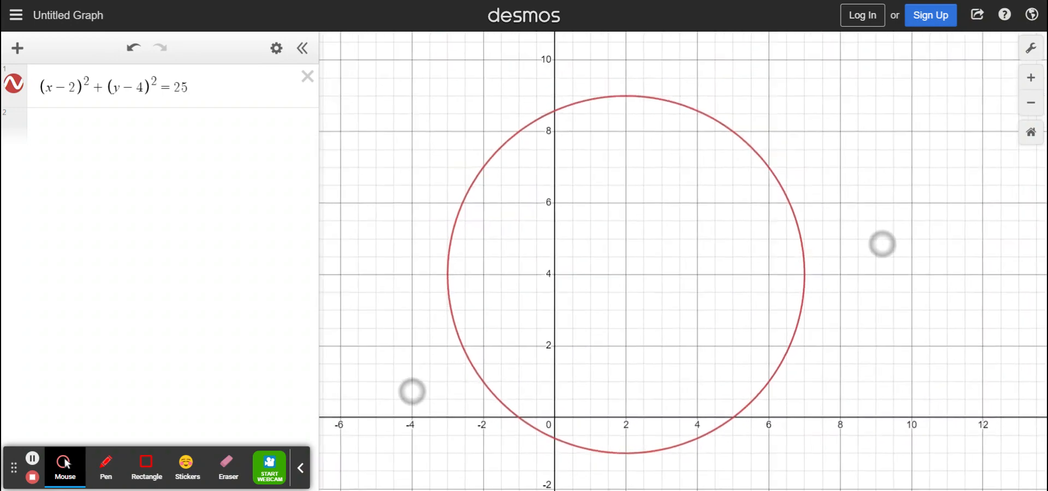
{"action": "scroll", "coordinate": [647, 317], "scroll_direction": "up", "scroll_amount": 2}
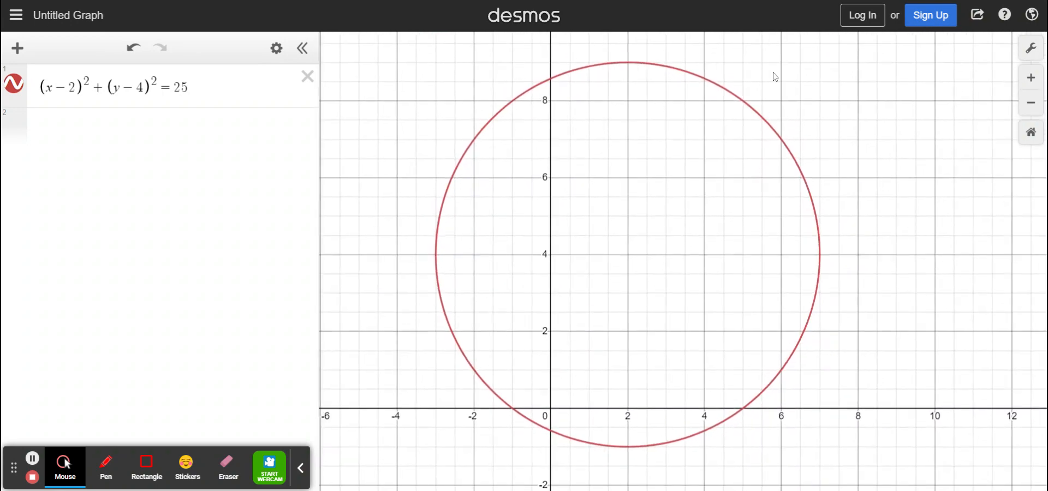
{"action": "left_click", "coordinate": [71, 141]}
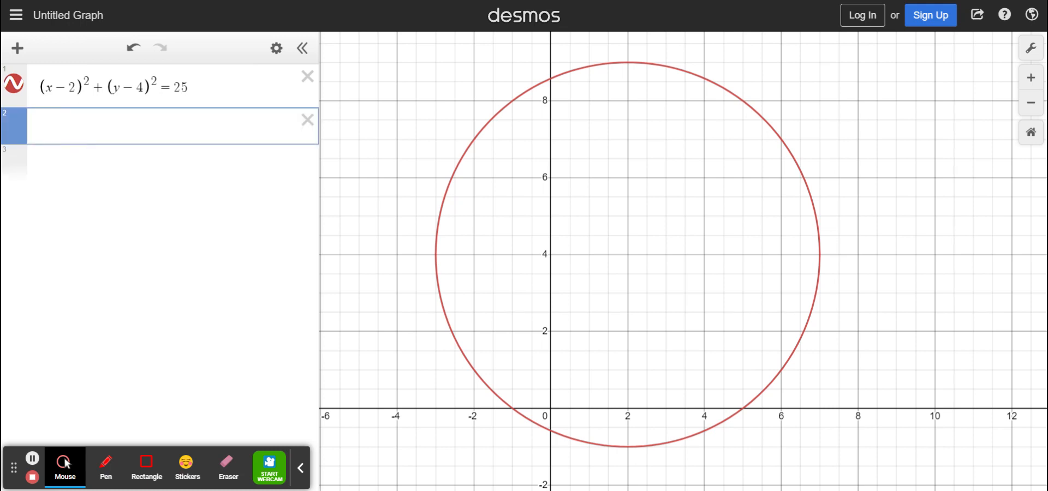
{"action": "type", "text": "y=2"}
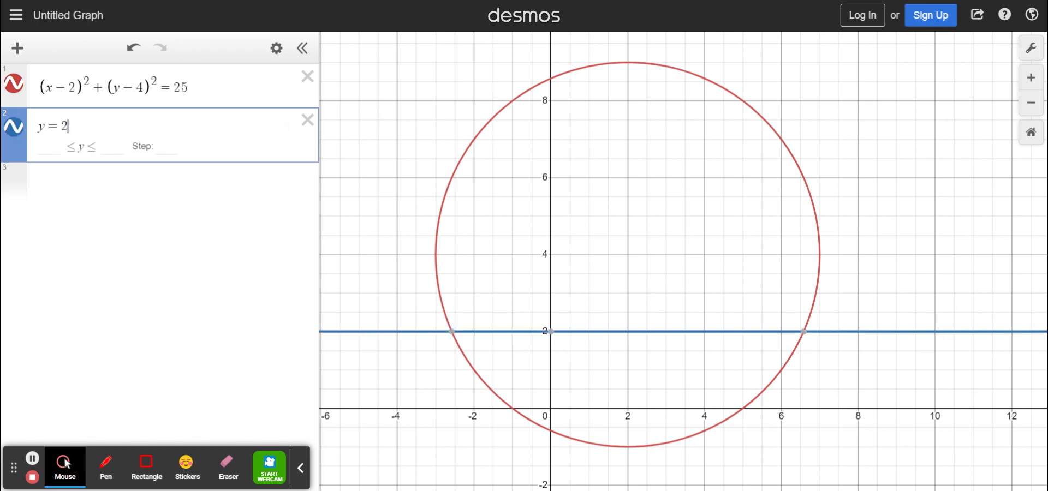
{"action": "type", "text": "(x-2)"}
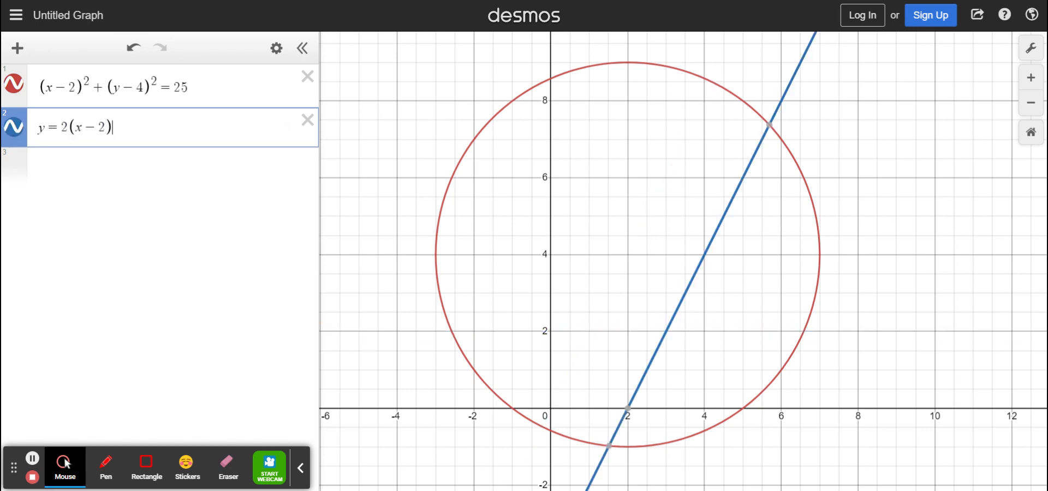
{"action": "type", "text": "^2"}
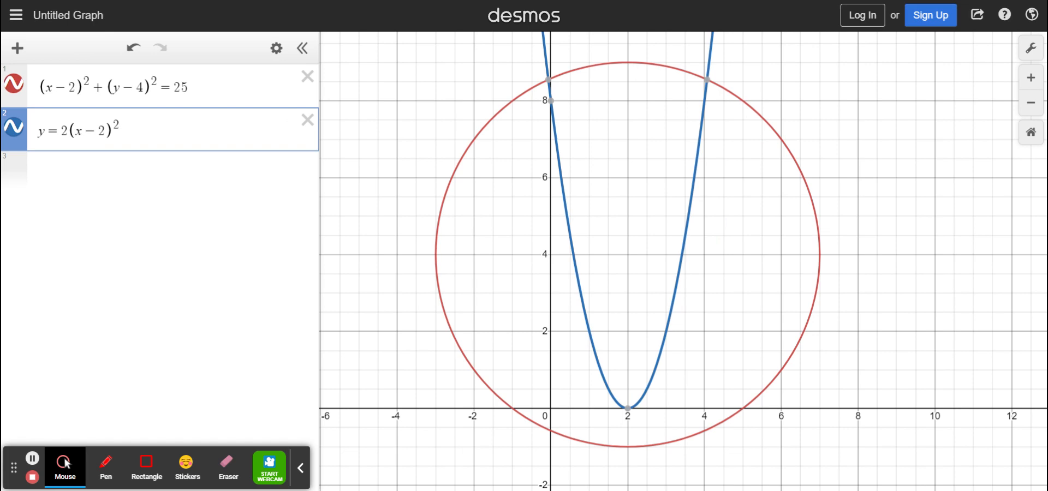
{"action": "key", "text": "Right"}
{"action": "type", "text": "+4"}
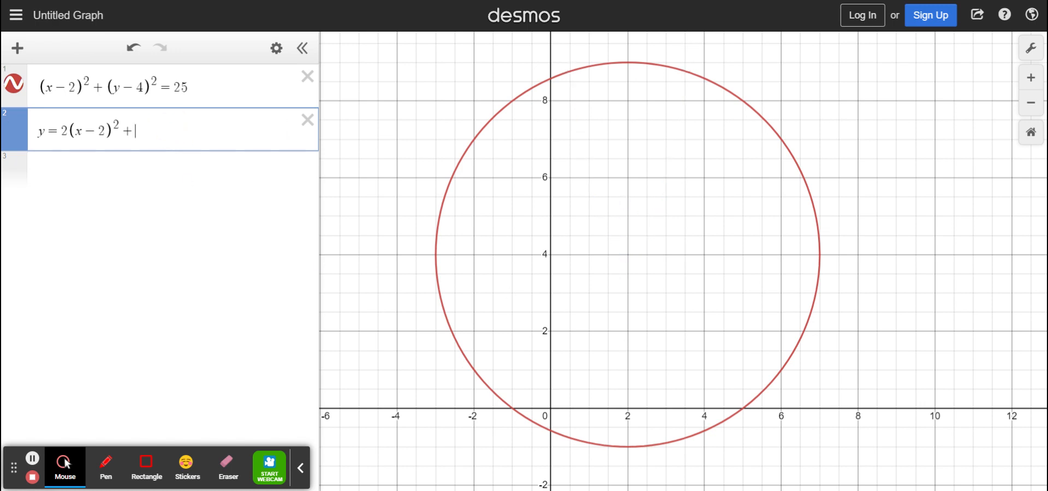
{"action": "key", "text": "BackSpace"}
{"action": "type", "text": "1"}
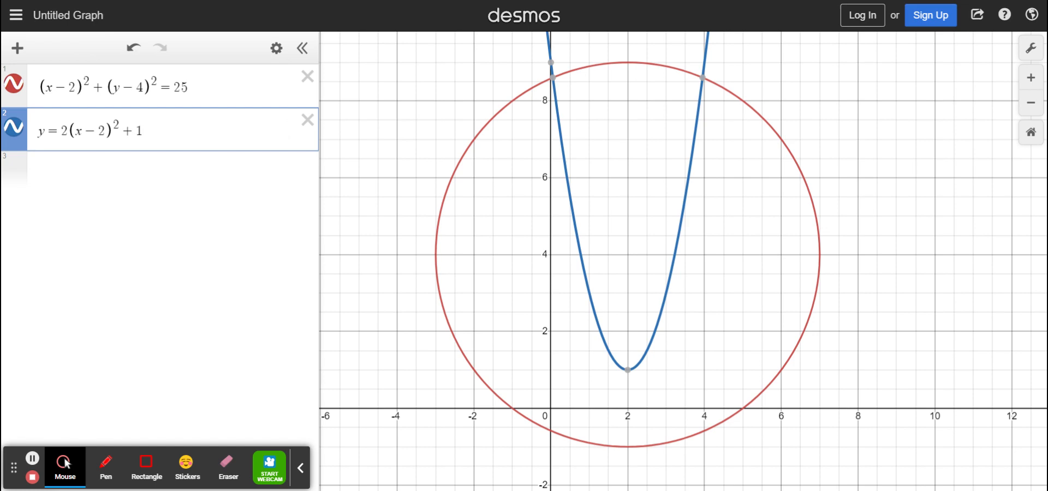
- Change the parabola's leading coefficient to the fraction 1/2
{"action": "left_click", "coordinate": [68, 131]}
{"action": "key", "text": "BackSpace"}
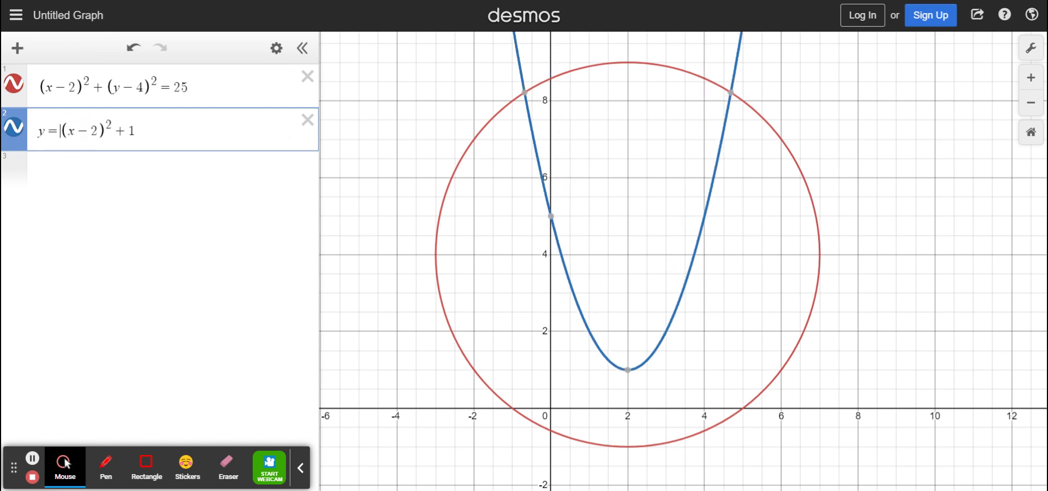
{"action": "type", "text": "1/2"}
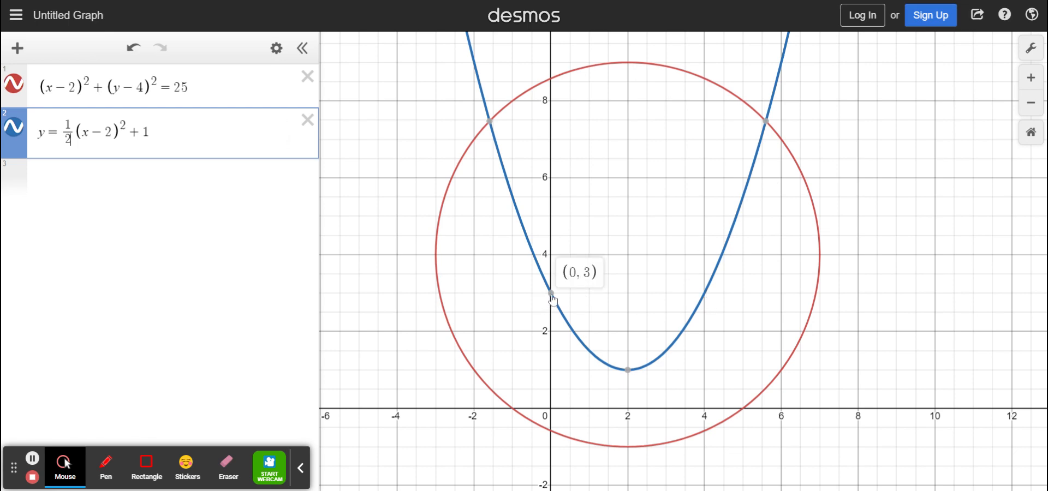
- Restrict the parabola's domain with {0≤x≤4} so that only the smile-shaped section is drawn
{"action": "left_click", "coordinate": [703, 295]}
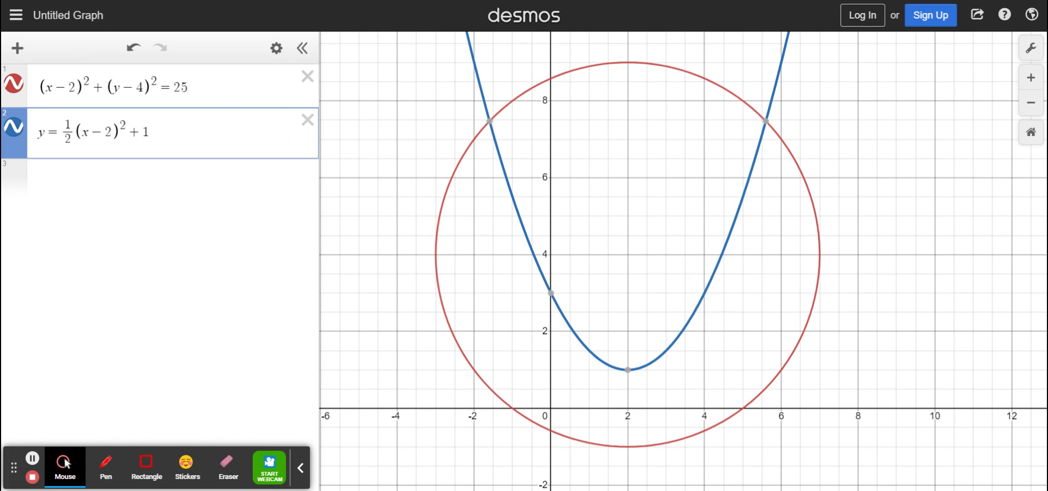
{"action": "left_click", "coordinate": [214, 141]}
{"action": "type", "text": "{"}
{"action": "type", "text": "0<"}
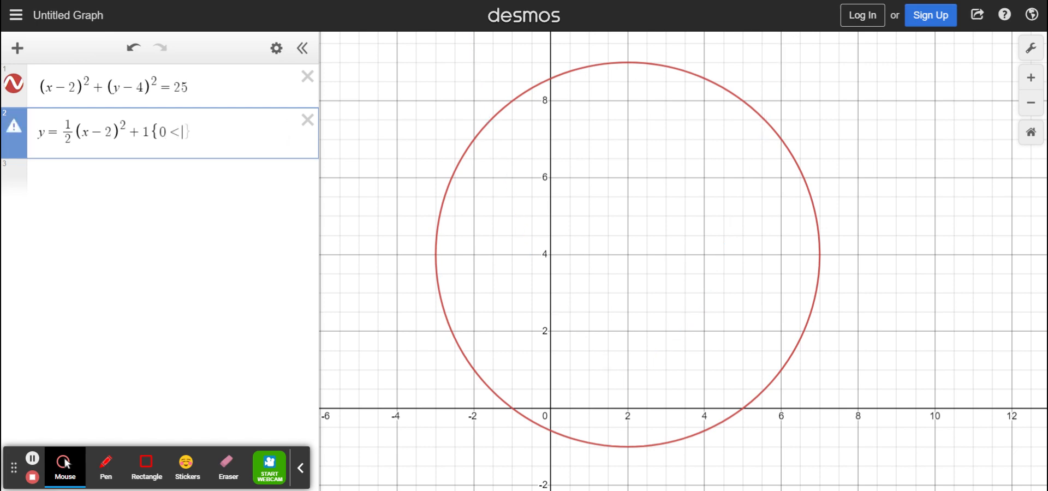
{"action": "type", "text": "x"}
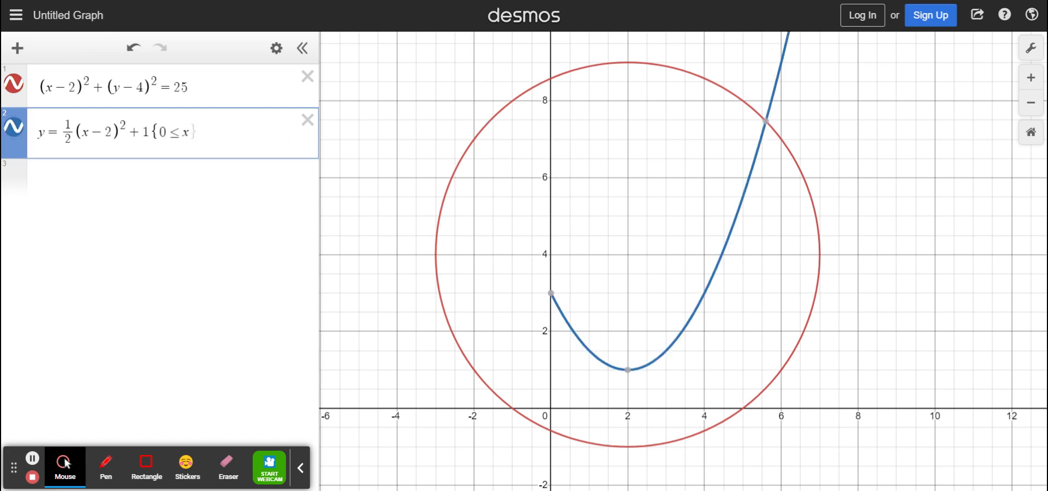
{"action": "type", "text": "<=4"}
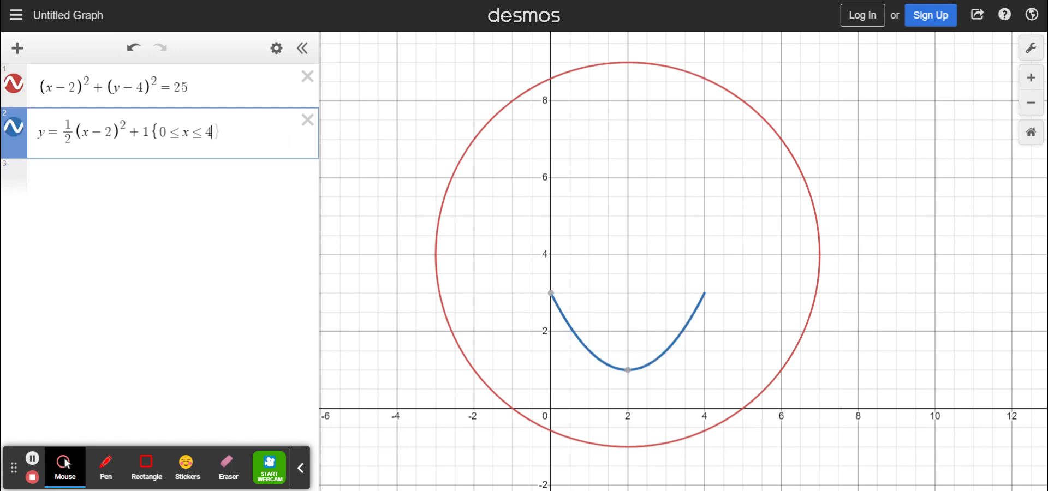
{"action": "type", "text": "}"}
- Graph the first eye as a third expression, the circle (x-0)^2+(y-6)^2=1
{"action": "left_click", "coordinate": [197, 182]}
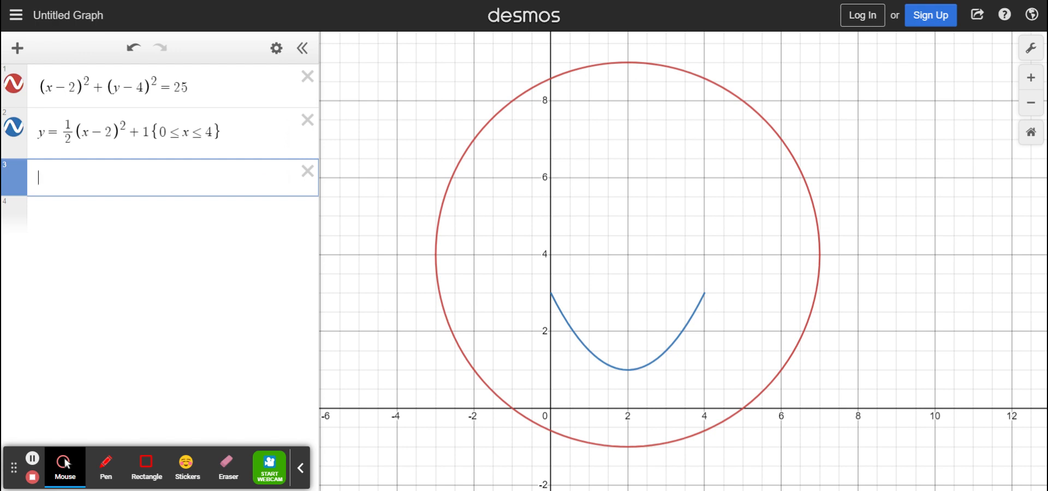
{"action": "type", "text": "("}
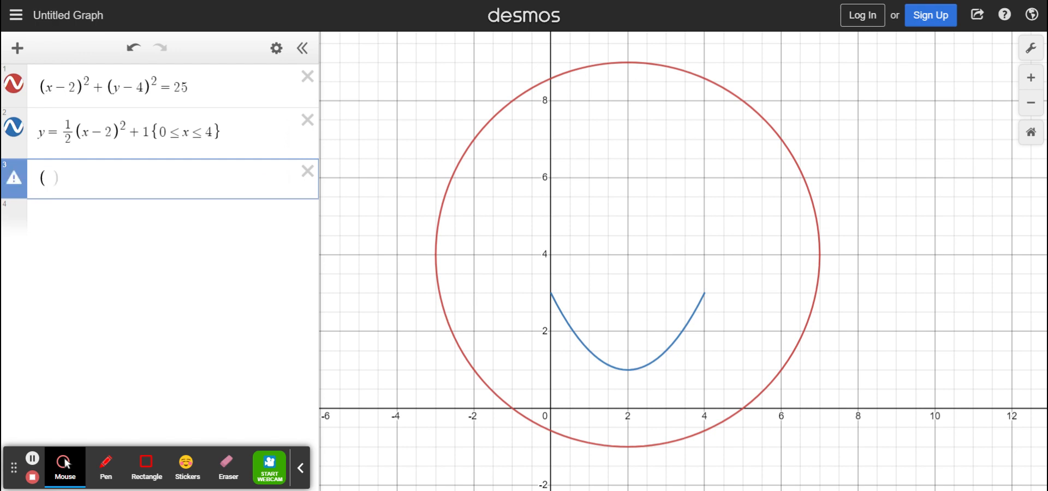
{"action": "type", "text": "x"}
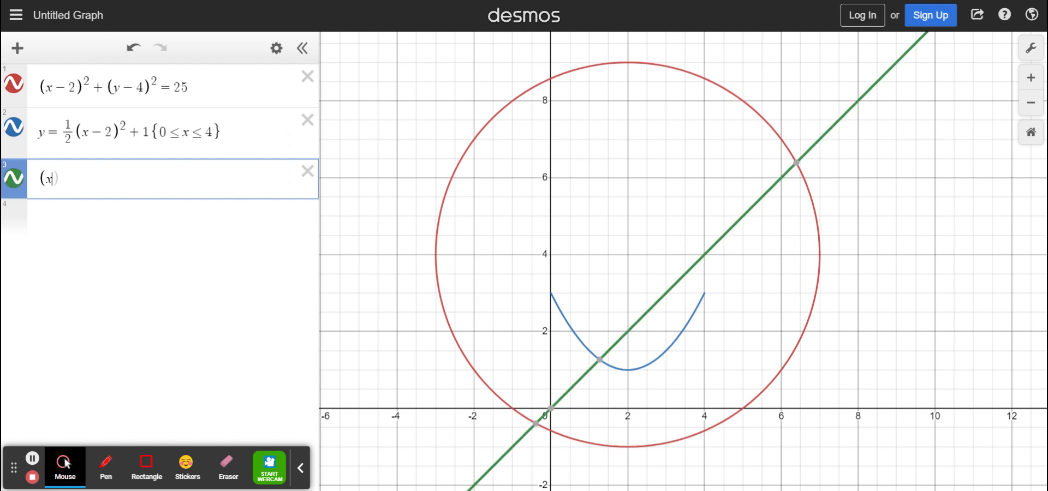
{"action": "type", "text": "-0"}
{"action": "key", "text": "Right"}
{"action": "type", "text": "^2"}
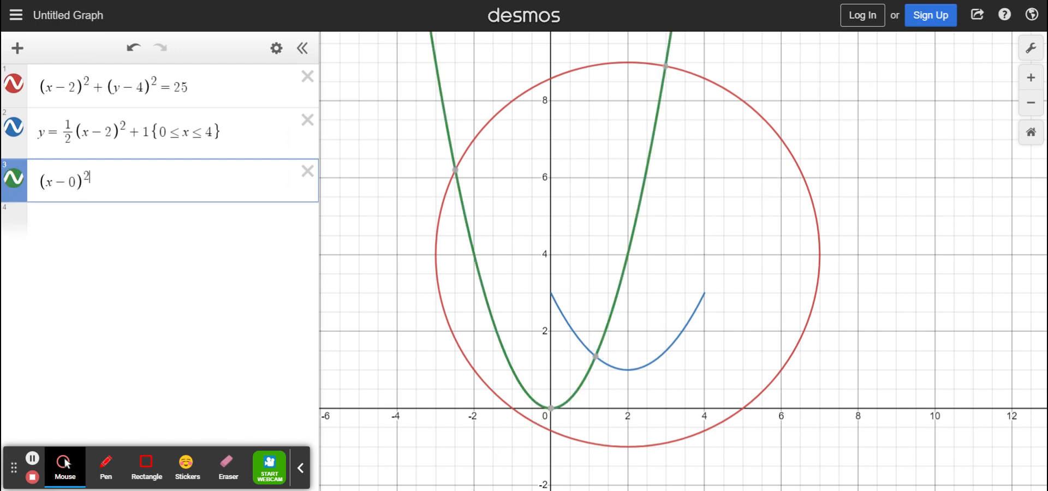
{"action": "key", "text": "Right"}
{"action": "type", "text": "+("}
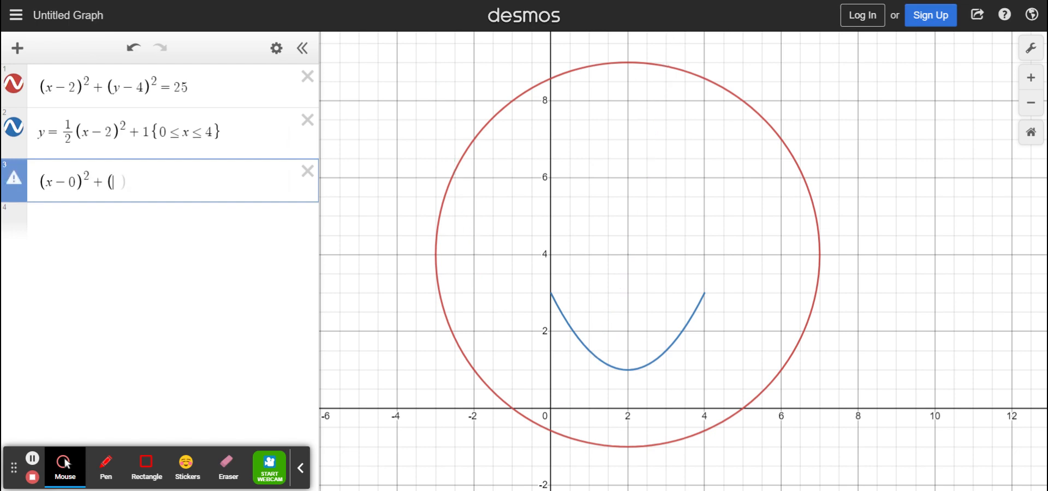
{"action": "type", "text": "y-6)^2"}
{"action": "key", "text": "Right"}
{"action": "type", "text": "=1"}
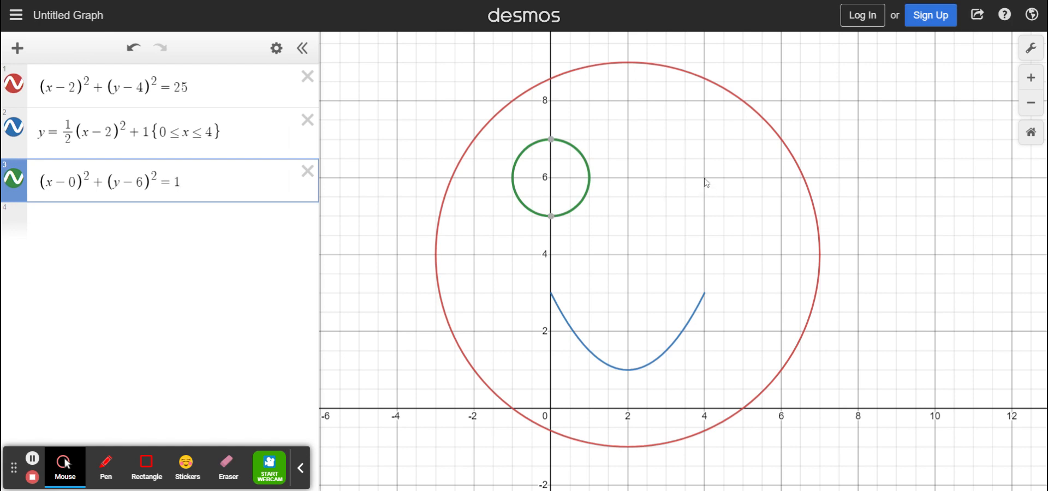
- Duplicate the eye circle's equation as a fourth expression, change it to (x-4)^2+(y-6)^2=1, and colour it green
{"action": "left_click_drag", "start_coordinate": [186, 182], "coordinate": [24, 183]}
{"action": "key", "text": "ctrl+c"}
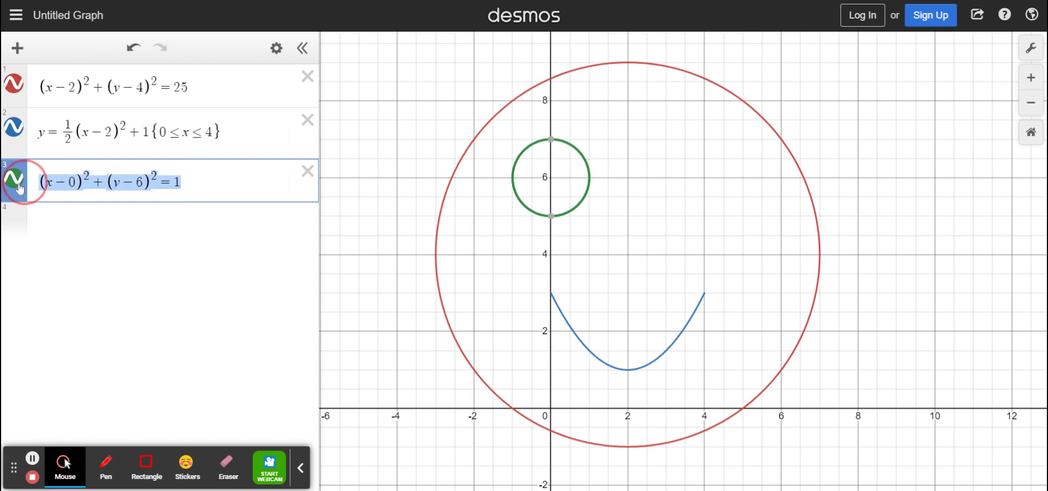
{"action": "left_click", "coordinate": [70, 236]}
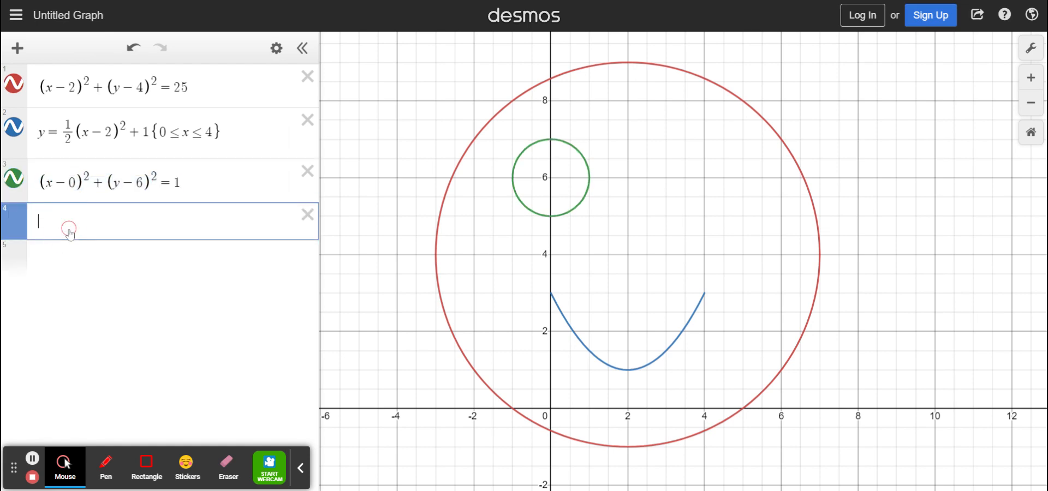
{"action": "key", "text": "ctrl+v"}
{"action": "left_click", "coordinate": [71, 235]}
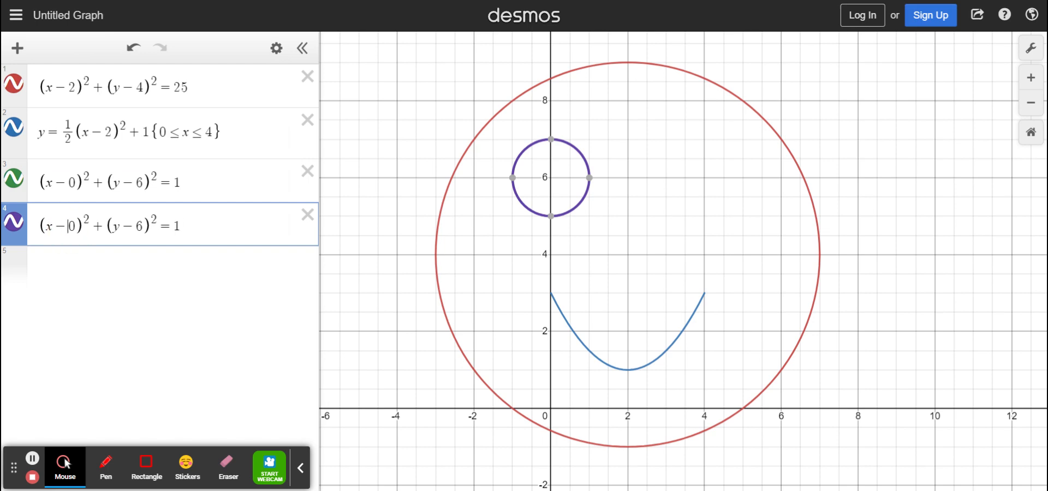
{"action": "key", "text": "Delete"}
{"action": "type", "text": "4"}
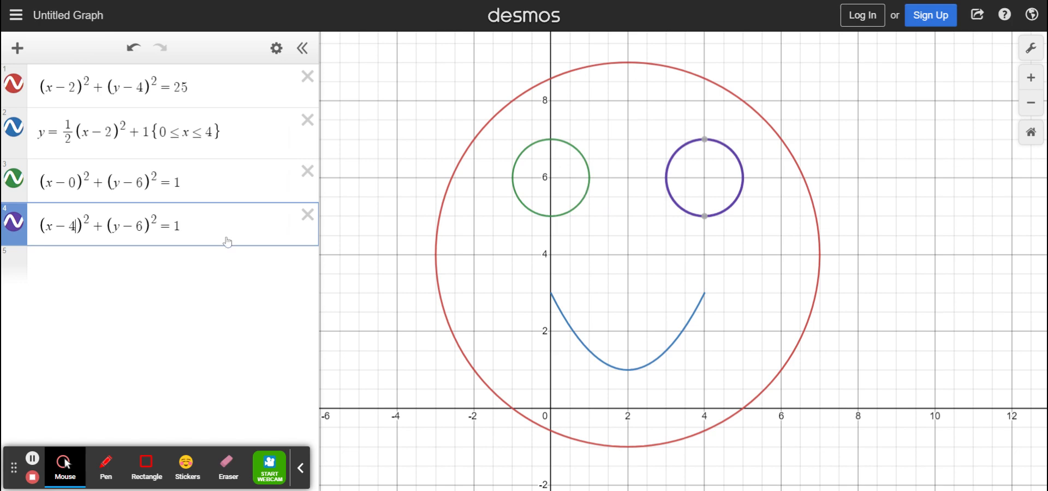
{"action": "left_click", "coordinate": [17, 229]}
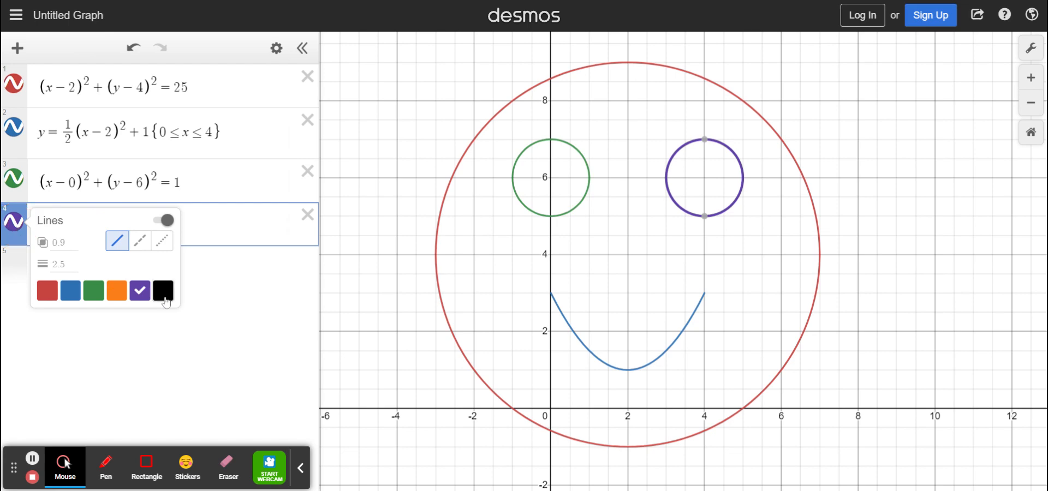
{"action": "left_click", "coordinate": [94, 291]}
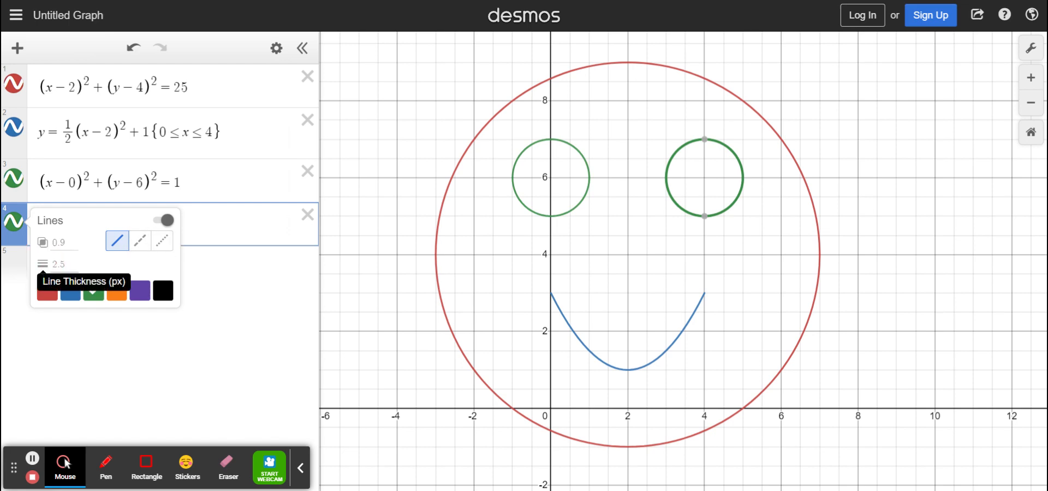
- Try a line thickness of 1 px on the second eye circle and restore it to 2.5 px
{"action": "left_click", "coordinate": [57, 264]}
{"action": "key", "text": "BackSpace"}
{"action": "type", "text": "1"}
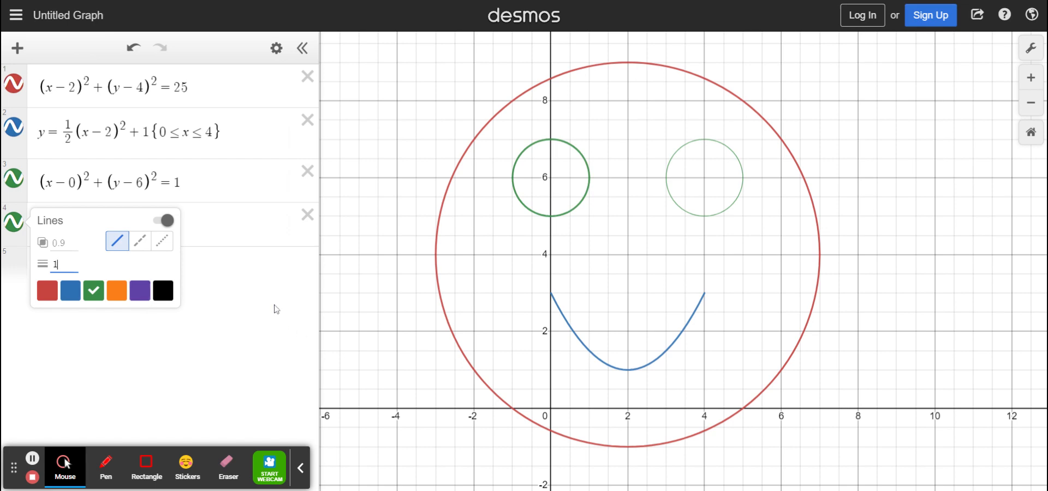
{"action": "left_click", "coordinate": [57, 264]}
{"action": "key", "text": "BackSpace"}
{"action": "type", "text": "2.5"}
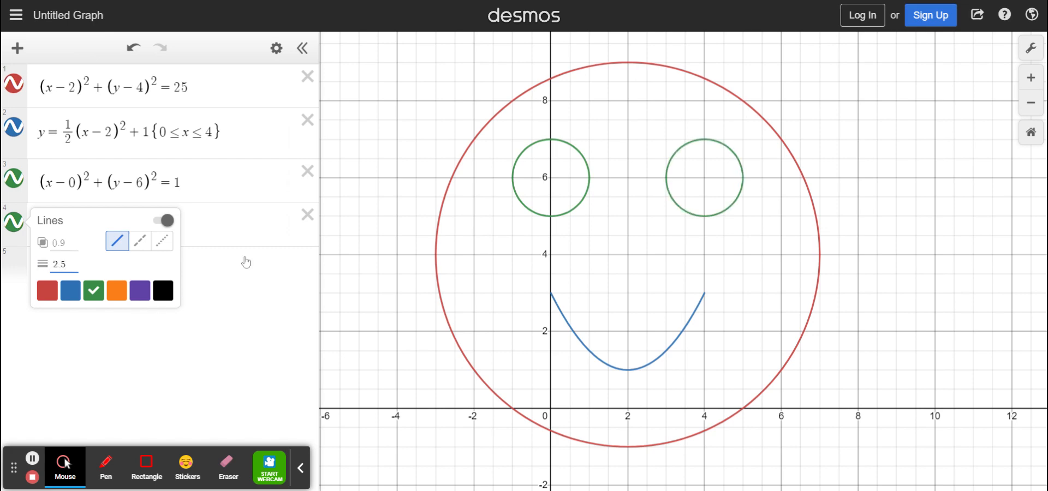
- Close the line style options of the second eye circle
{"action": "left_click", "coordinate": [246, 262]}
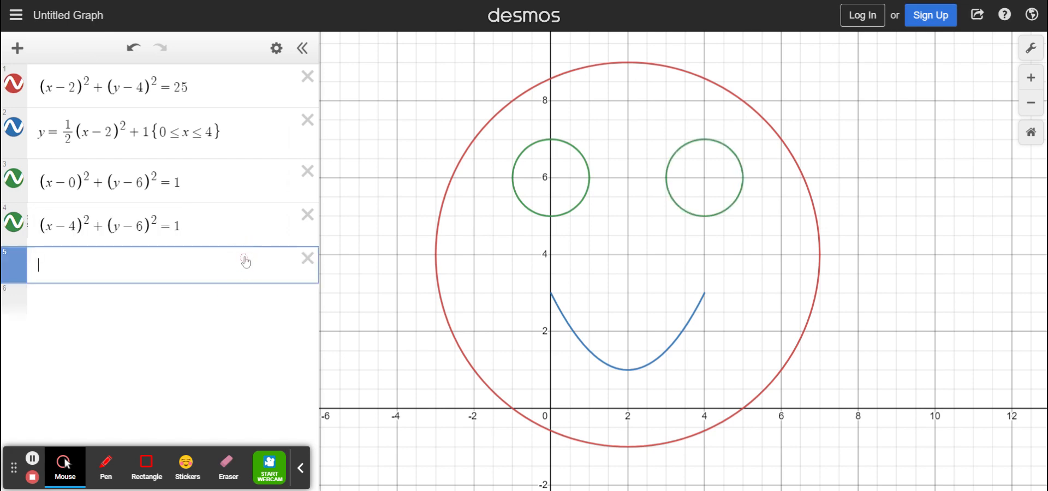
{"action": "left_click", "coordinate": [15, 473]}
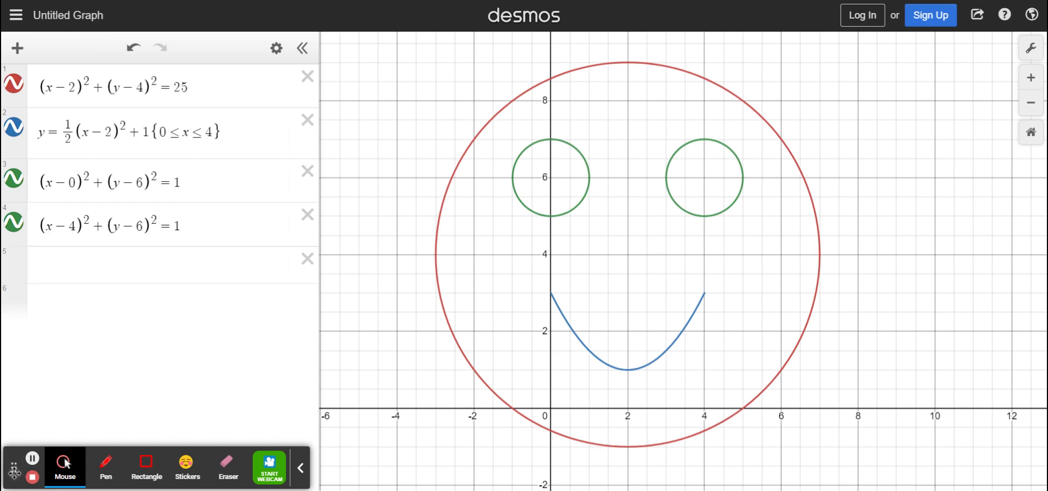
{"action": "left_click_drag", "start_coordinate": [15, 473], "coordinate": [600, 458]}
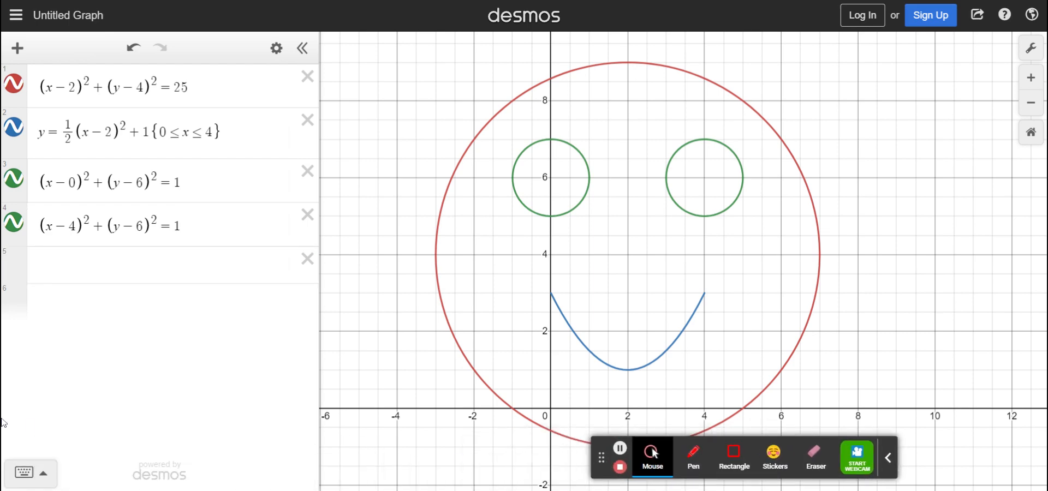
- Show the on-screen keypad, browse its functions down to the visualizations and distributions, and hide the keypad again
{"action": "left_click", "coordinate": [44, 475]}
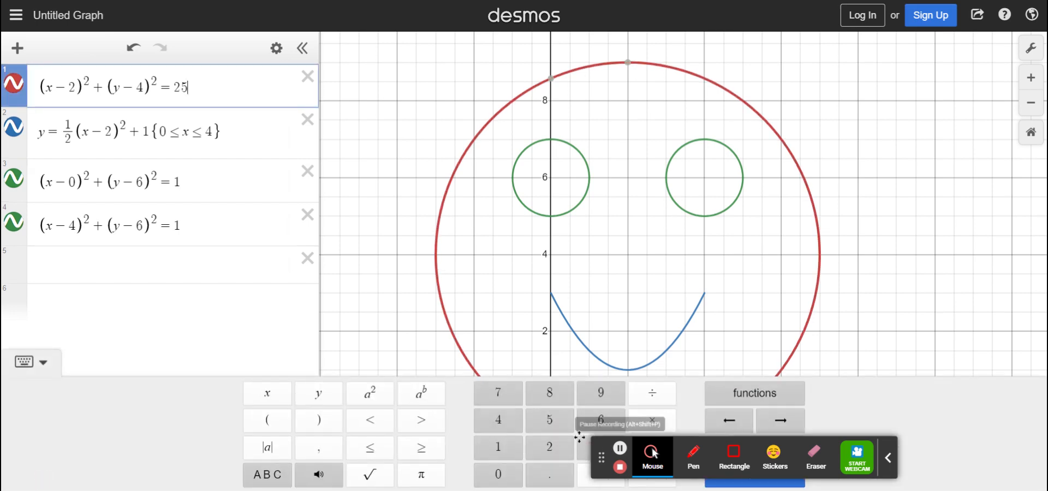
{"action": "left_click_drag", "start_coordinate": [601, 457], "coordinate": [751, 42]}
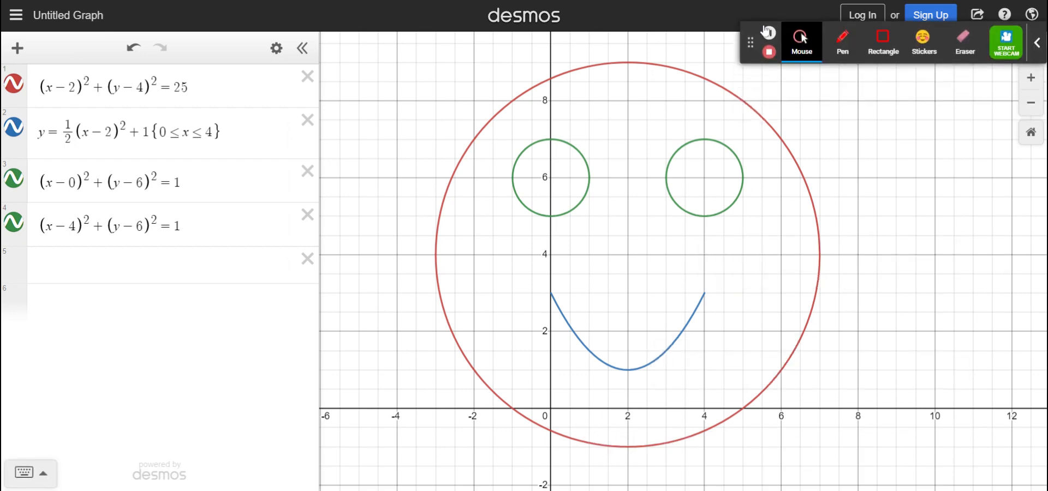
{"action": "left_click", "coordinate": [43, 475]}
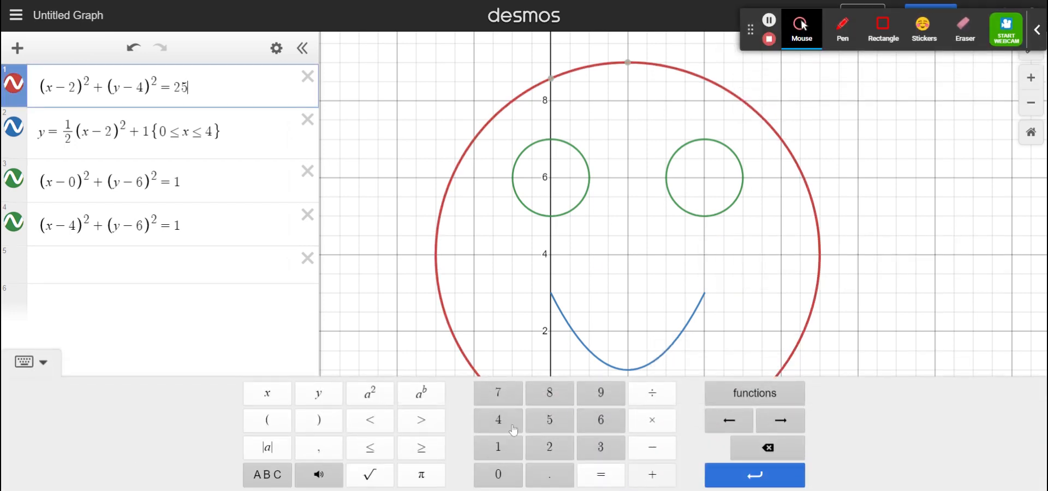
{"action": "left_click", "coordinate": [753, 392]}
{"action": "scroll", "coordinate": [711, 272], "scroll_direction": "down", "scroll_amount": 6}
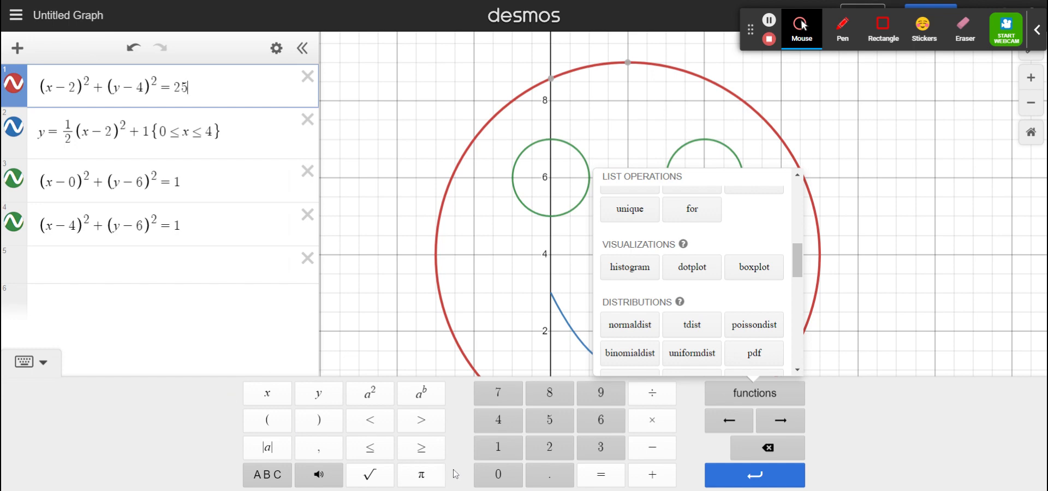
{"action": "left_click", "coordinate": [44, 363]}
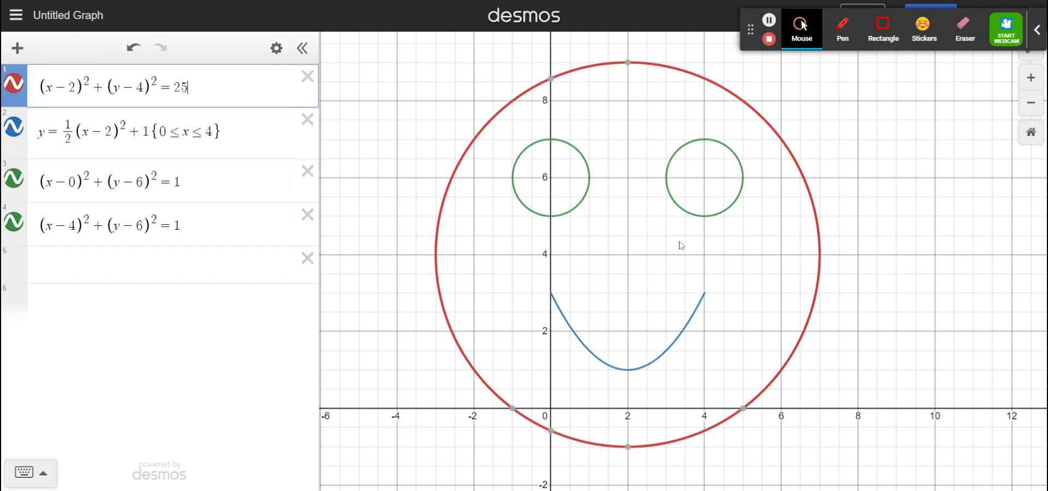
{"action": "left_click", "coordinate": [752, 29]}
{"action": "left_click_drag", "start_coordinate": [752, 29], "coordinate": [43, 399]}
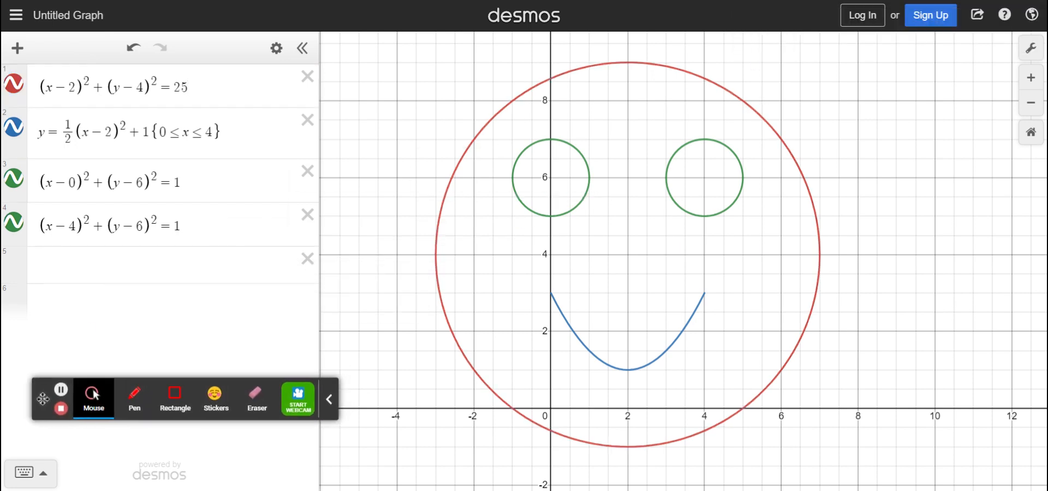